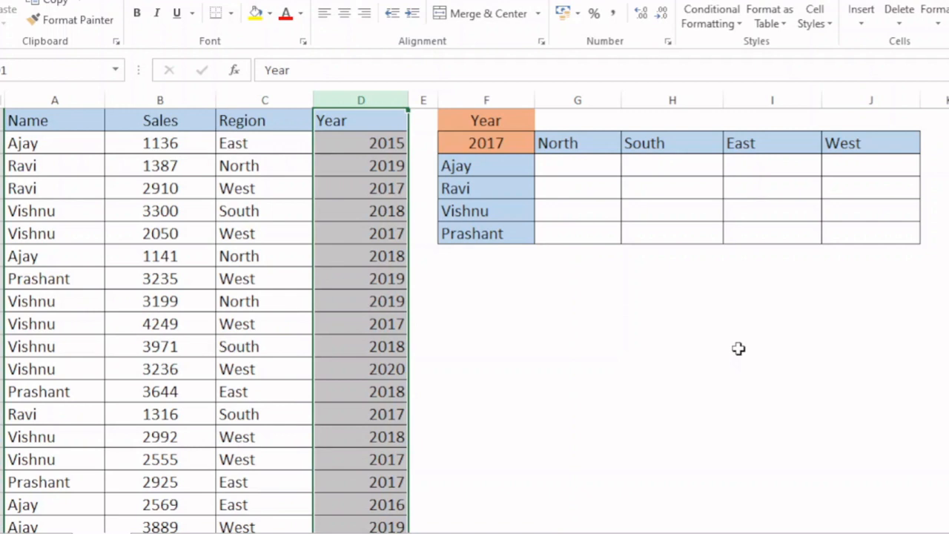
Examine the summary table's blank cells G3:J6, its salesperson and region headings, and the year choices in F2.
left_click(558, 164)
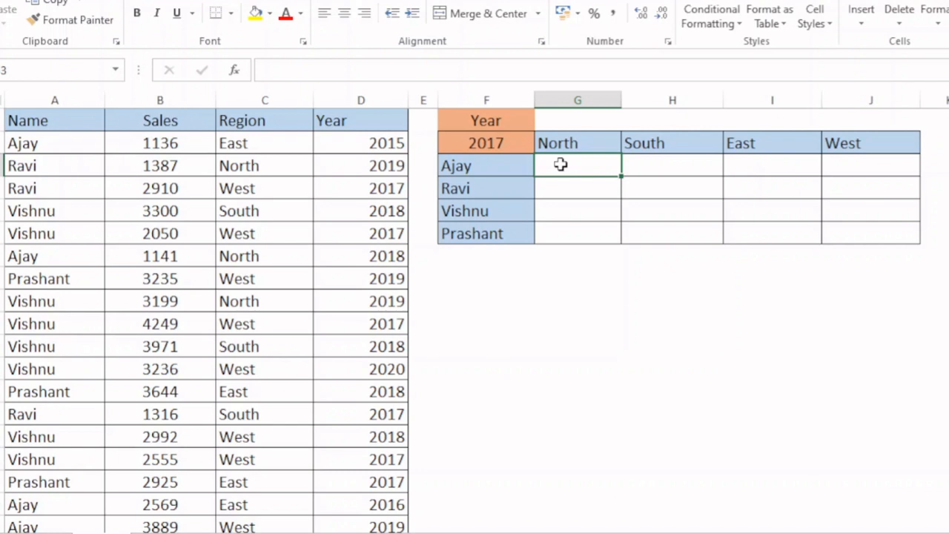
left_click_drag(561, 164, 857, 237)
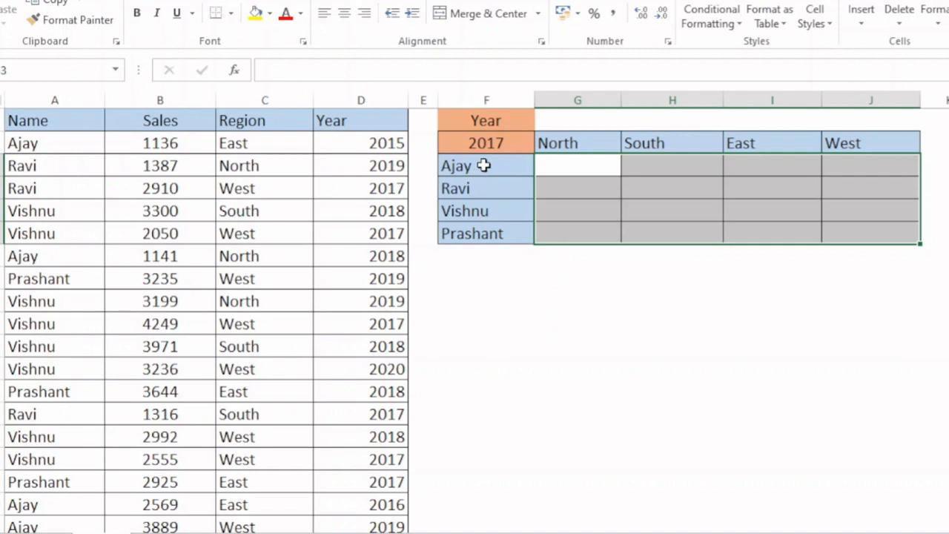
left_click_drag(483, 165, 490, 227)
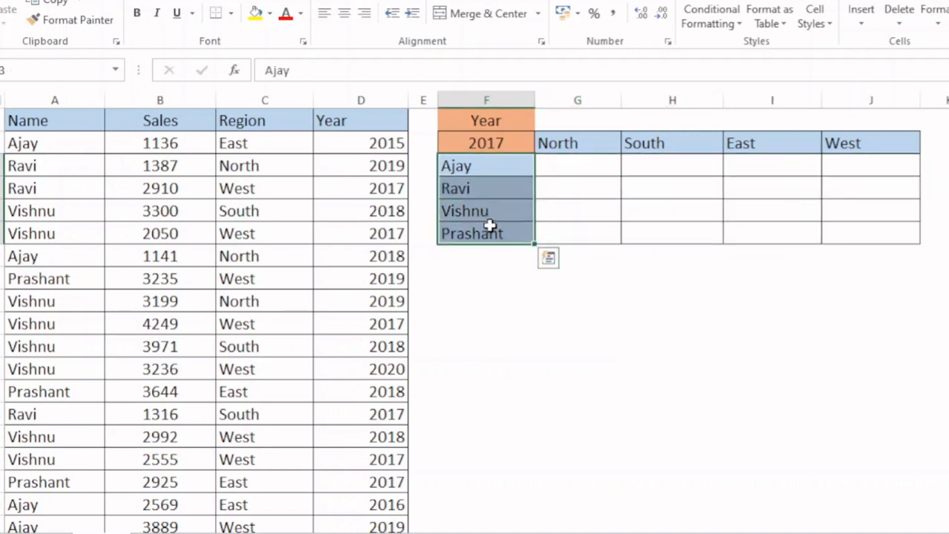
left_click(568, 143)
left_click_drag(629, 142, 854, 143)
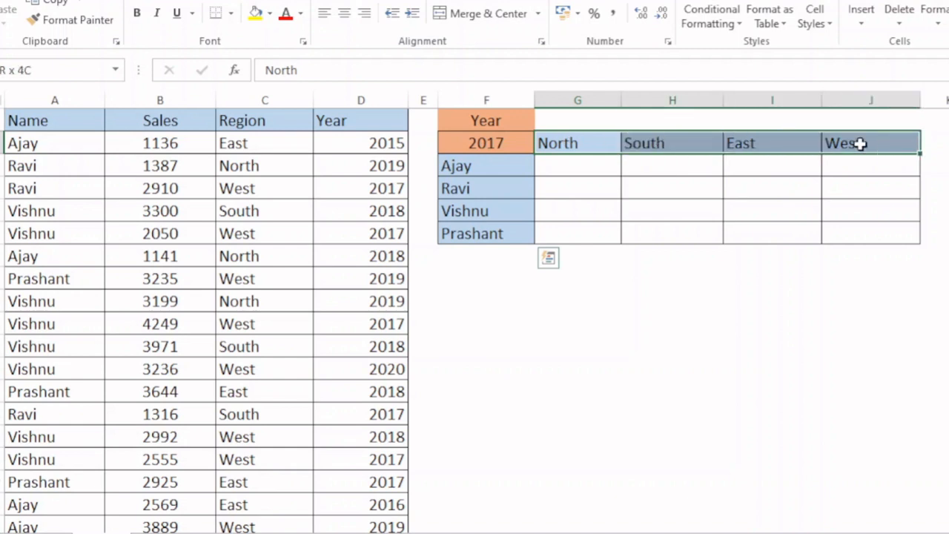
left_click(503, 147)
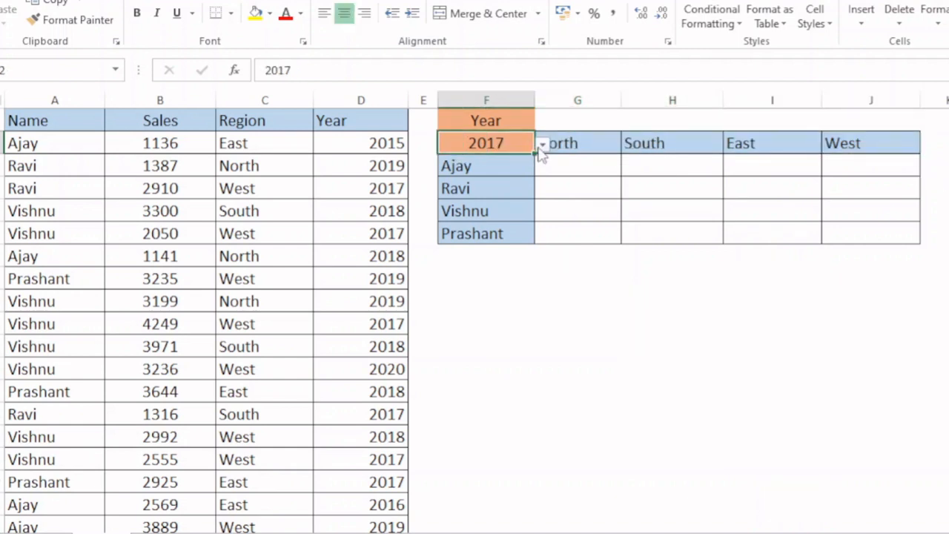
left_click(543, 145)
left_click(480, 183)
Start a SUM formula in G3 whose first parenthesised condition uses the absolute name range $A$2:$A$428.
left_click(585, 170)
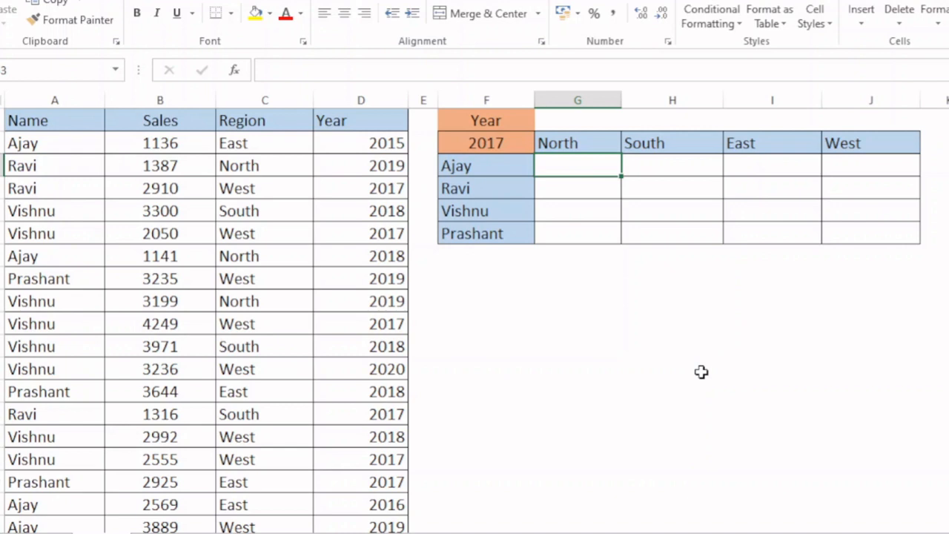
type("=sum")
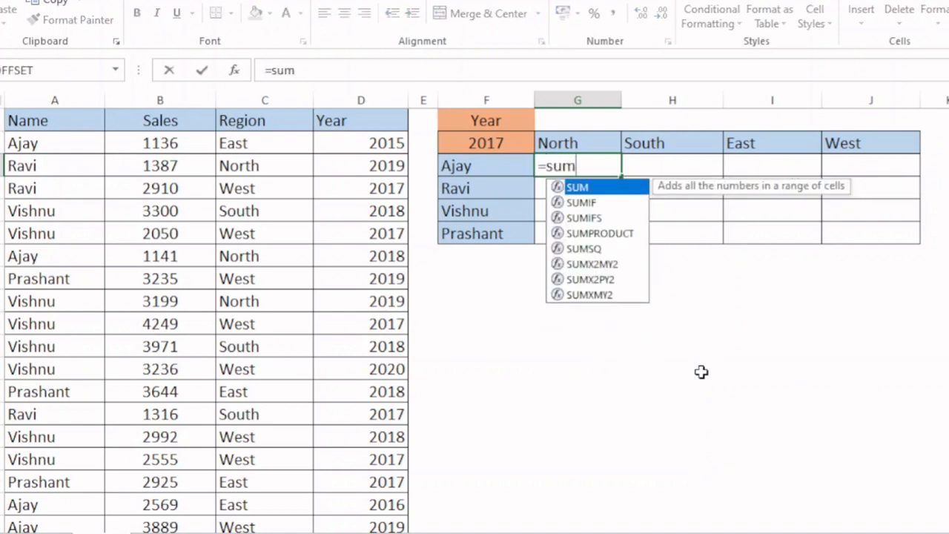
key("Tab")
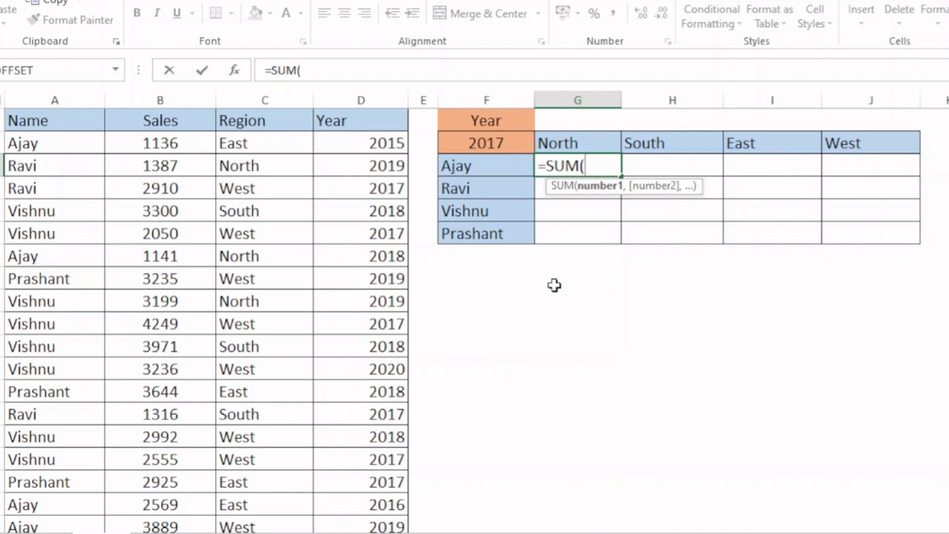
left_click(45, 148)
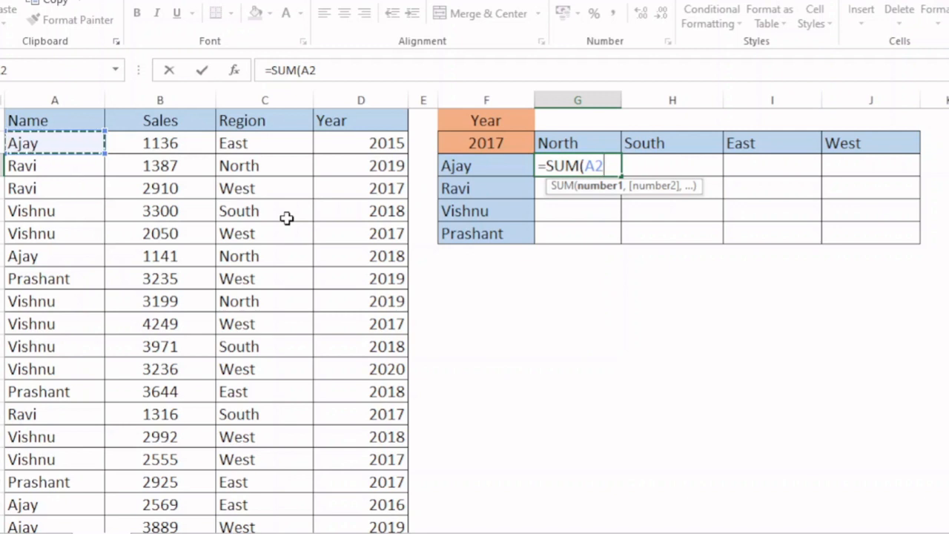
key("BackSpace")
key("BackSpace")
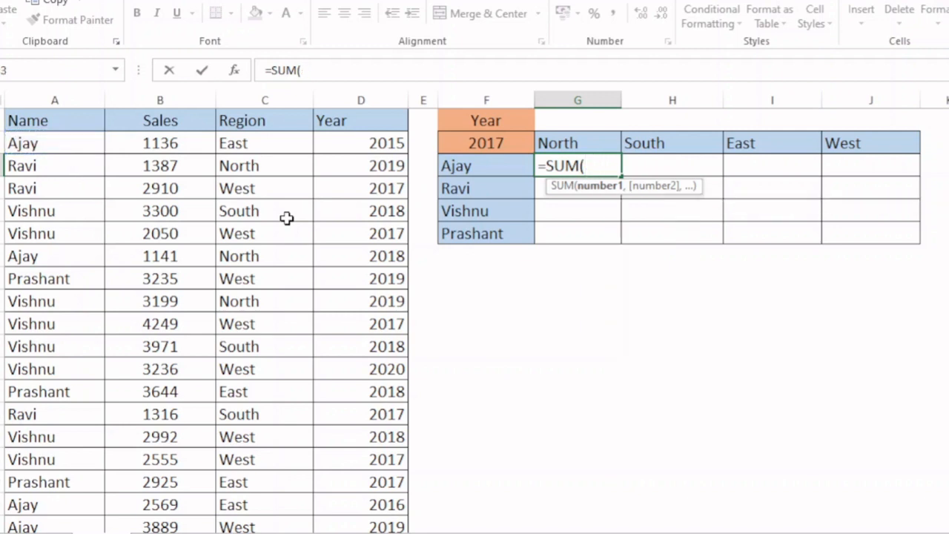
type("(")
left_click(22, 140)
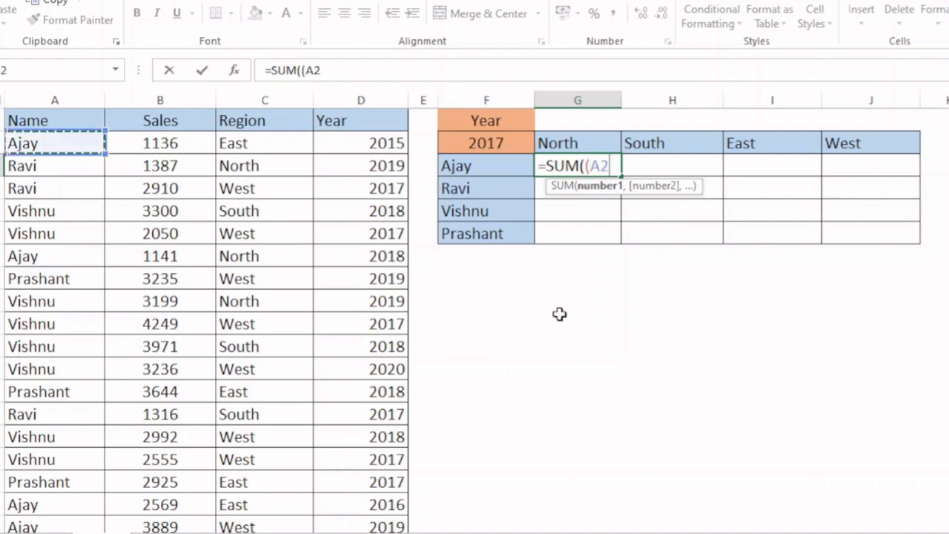
key("ctrl+shift+Down")
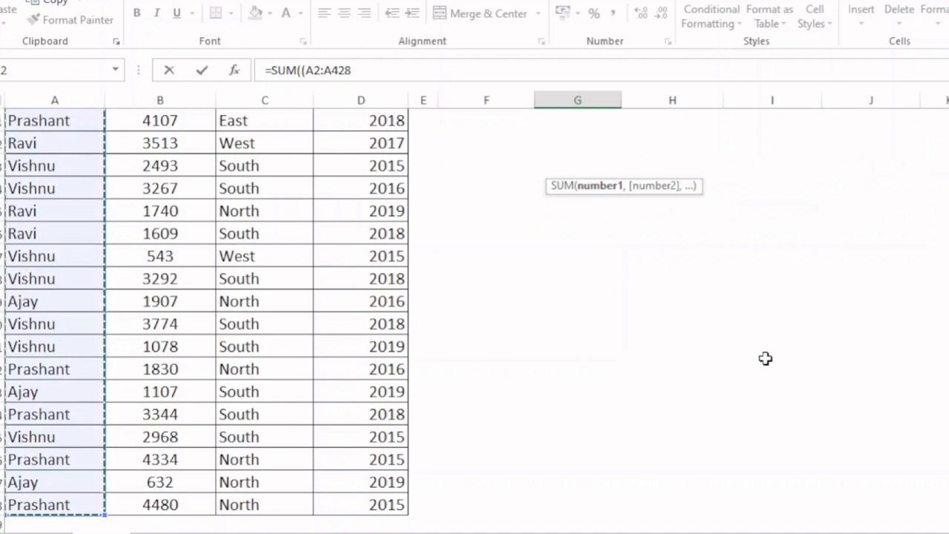
key("F4")
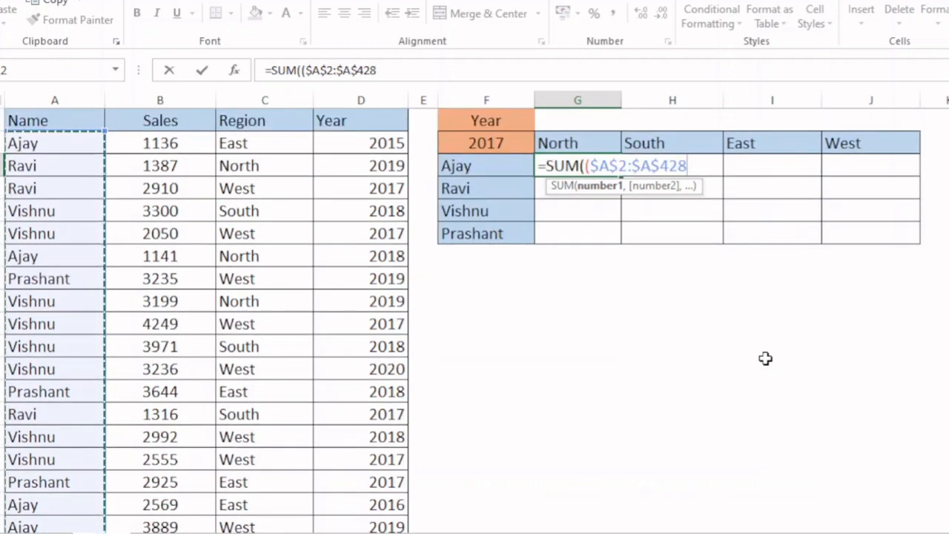
Complete the name condition by comparing the range with $F3, locking only the column, and close its parenthesis.
type("=")
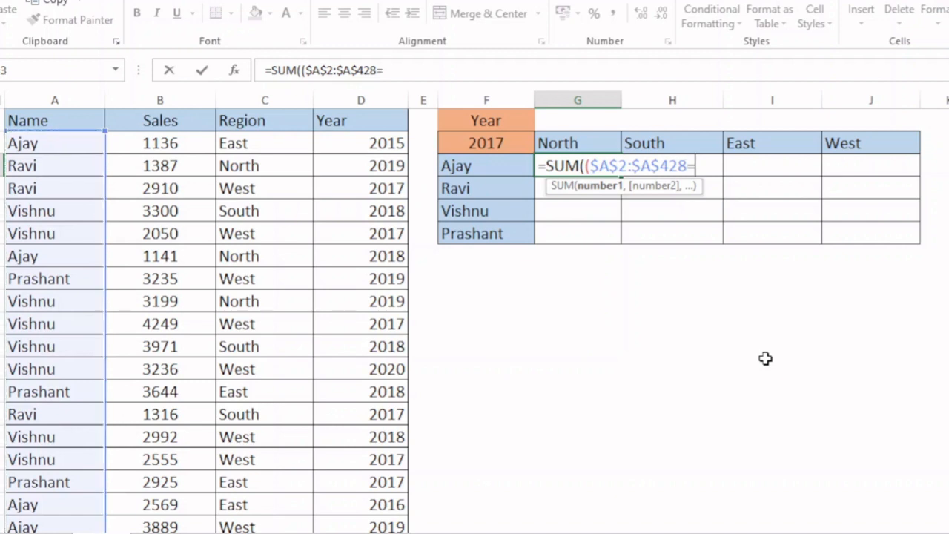
left_click(487, 169)
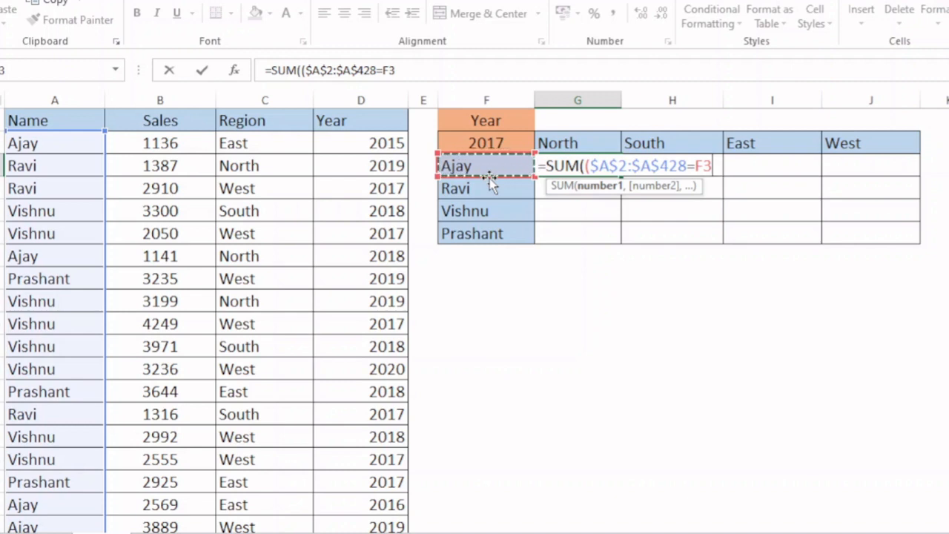
key("F4")
key("F4")
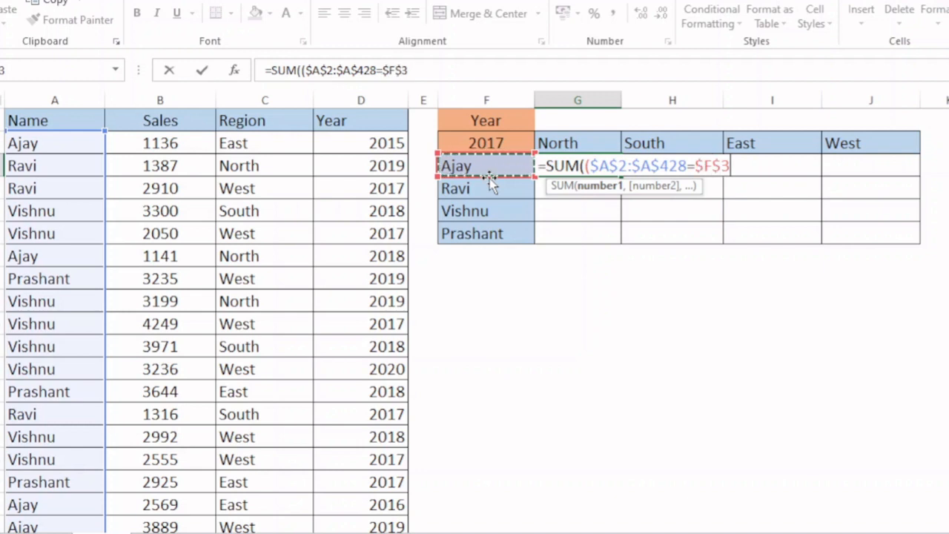
key("F4")
type(")")
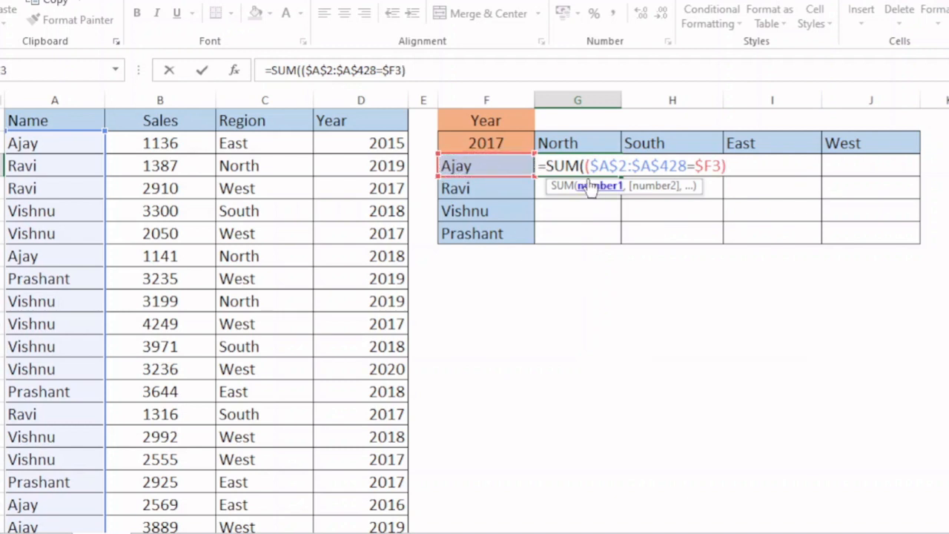
Evaluate the name condition inside the formula to inspect its TRUE/FALSE array, restoring the original expression after each check.
left_click_drag(586, 166, 766, 170)
key("F9")
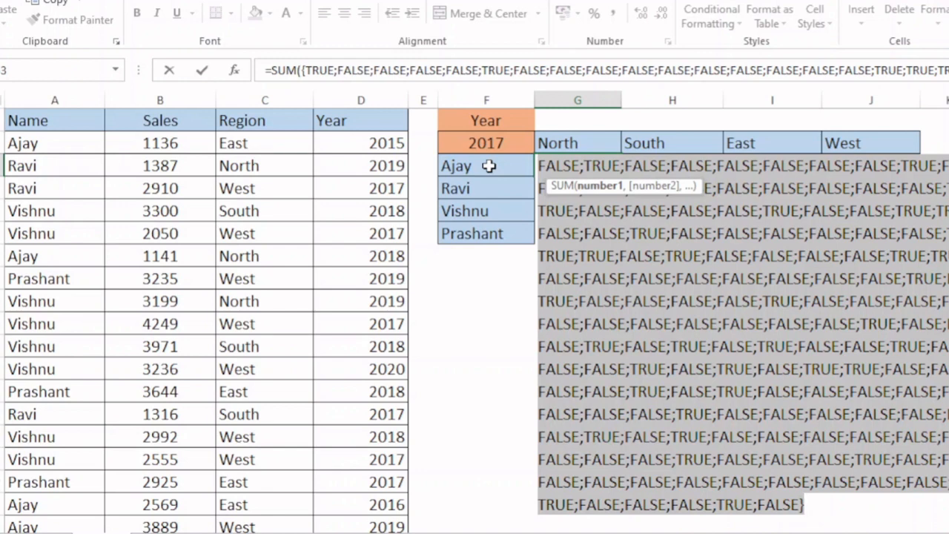
key("ctrl+z")
key("ctrl+z")
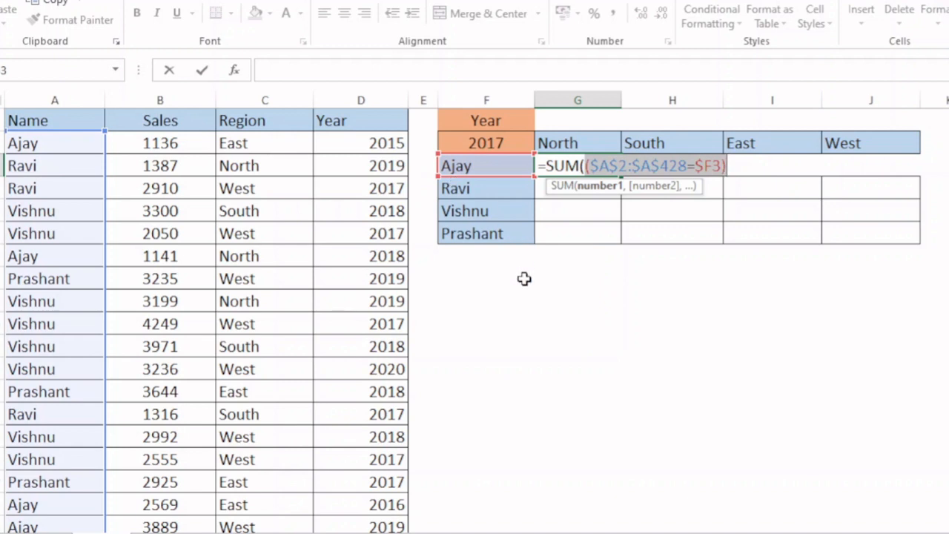
key("F9")
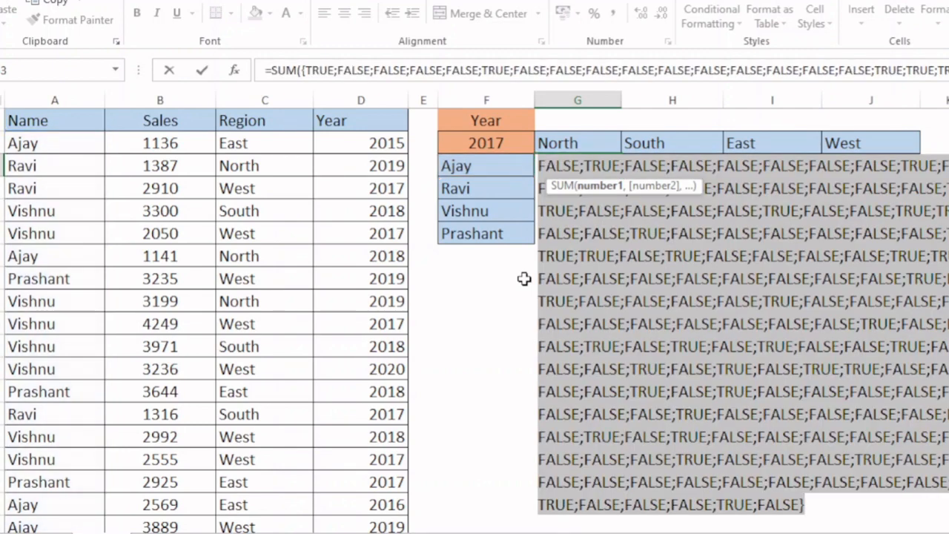
scroll(475, 319, "right", 1)
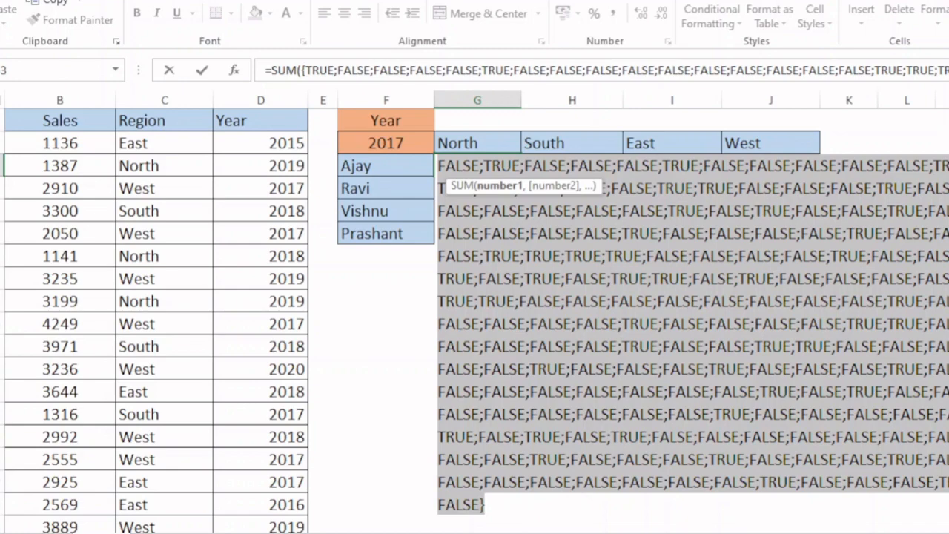
scroll(475, 311, "left", 1)
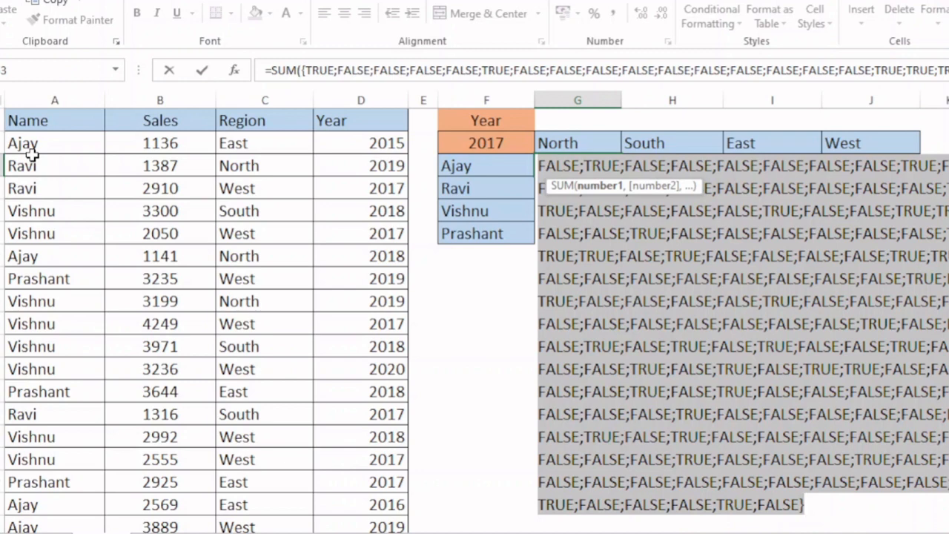
key("ctrl+z")
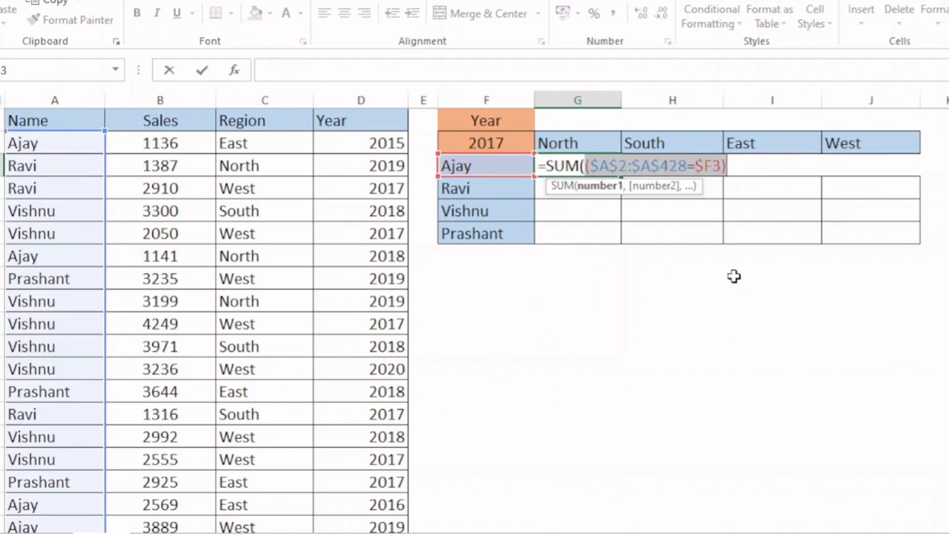
key("F9")
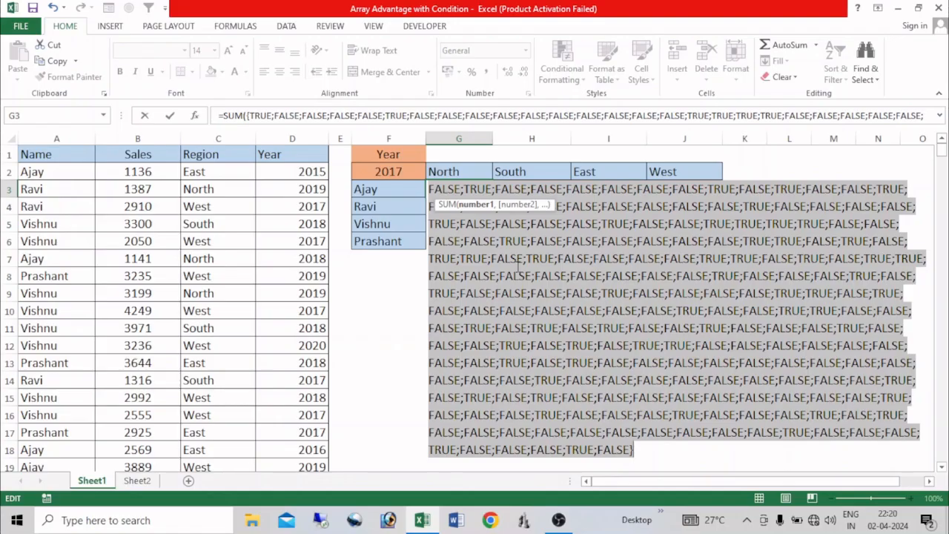
key("ctrl+z")
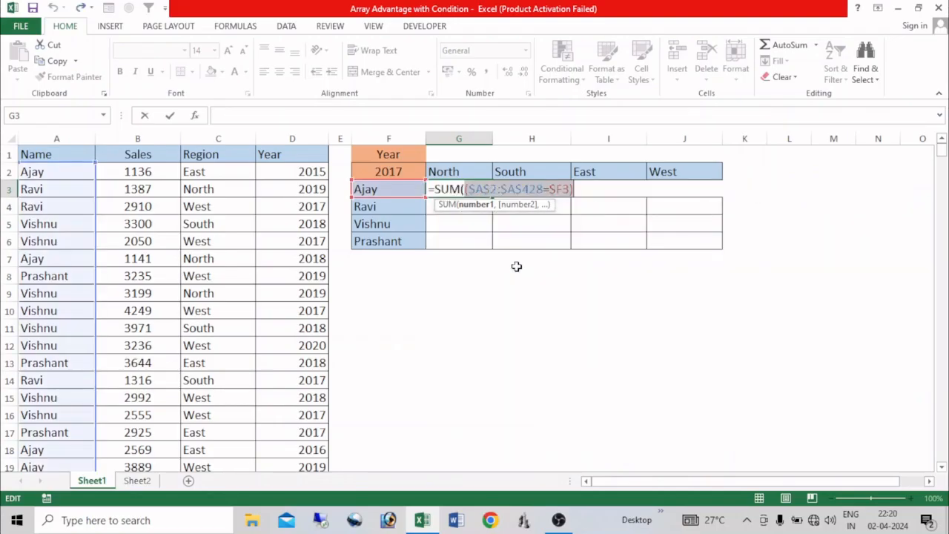
Multiply the name condition by a region condition, ($C$2:$C$428=G$2), in the G3 formula.
left_click(578, 193)
type("*")
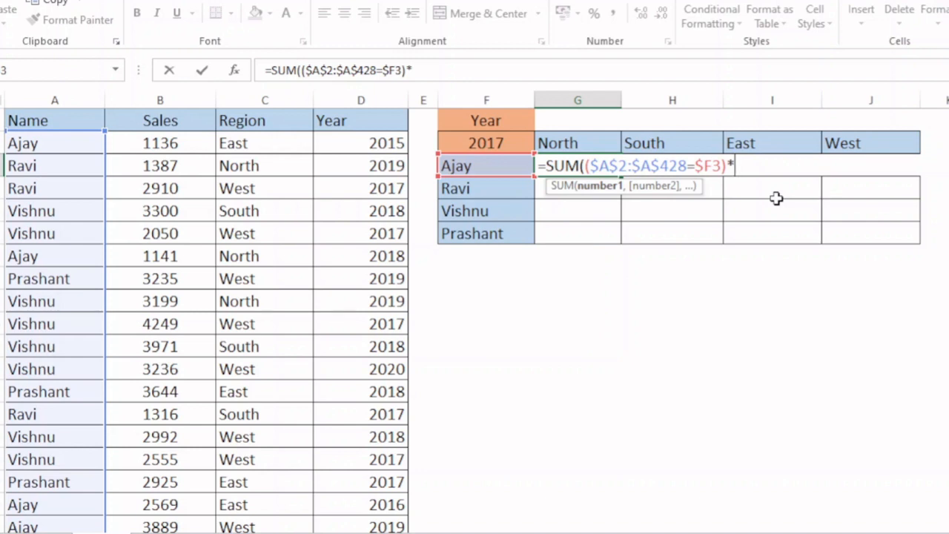
type("(")
left_click(252, 142)
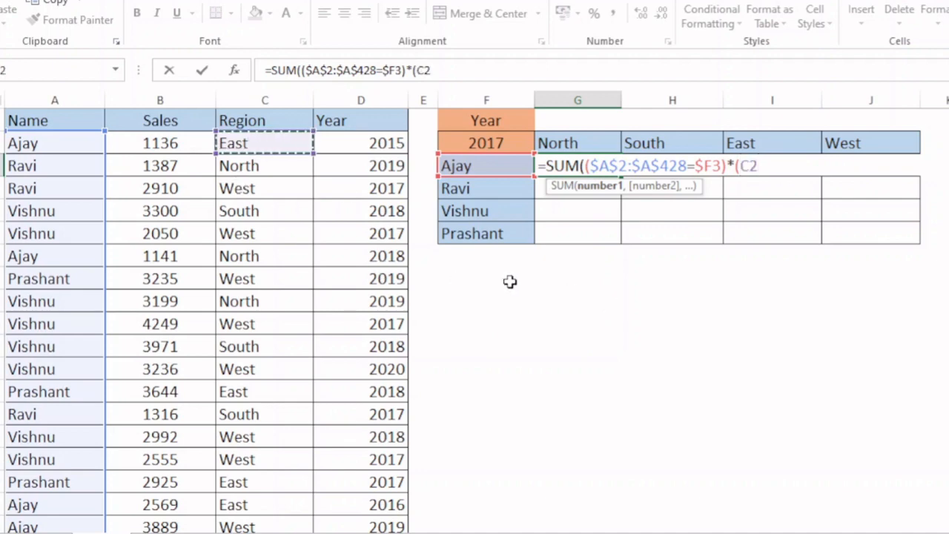
key("ctrl+shift+Down")
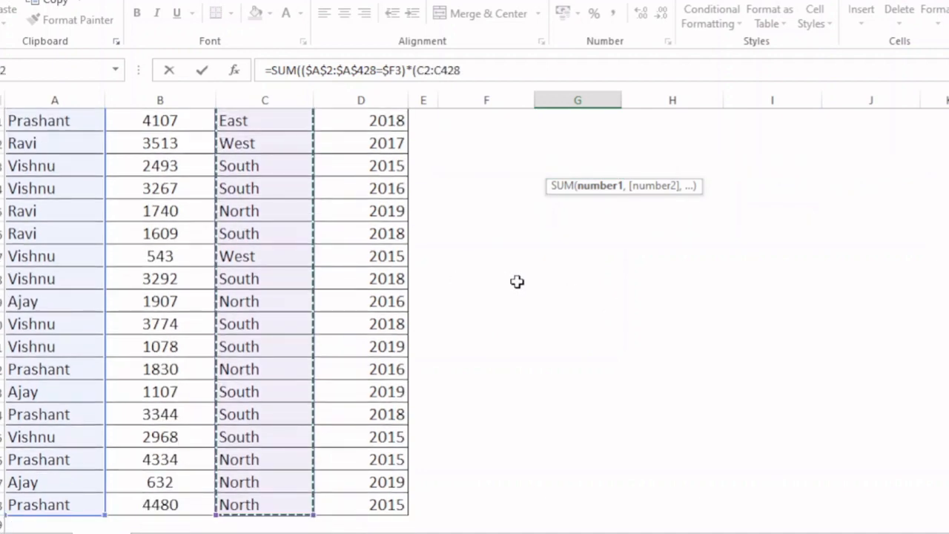
key("F4")
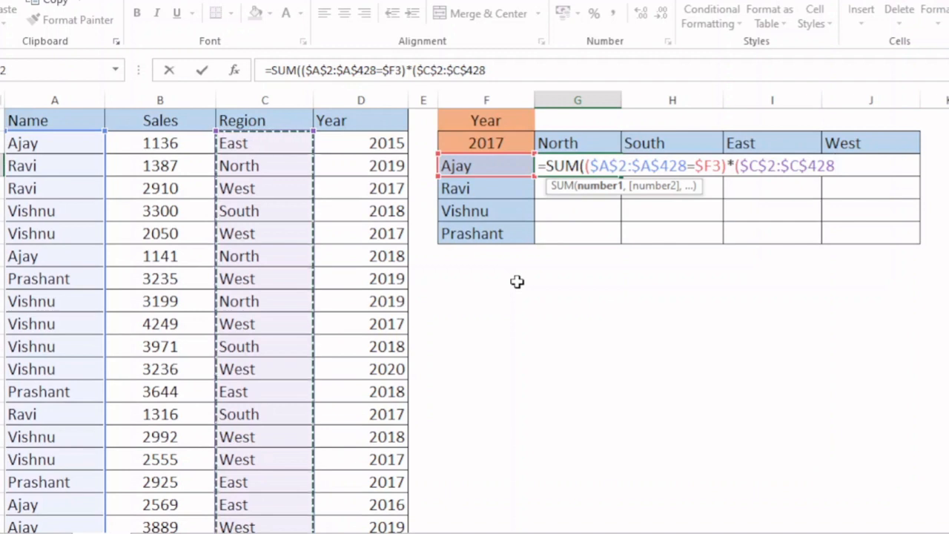
type("=")
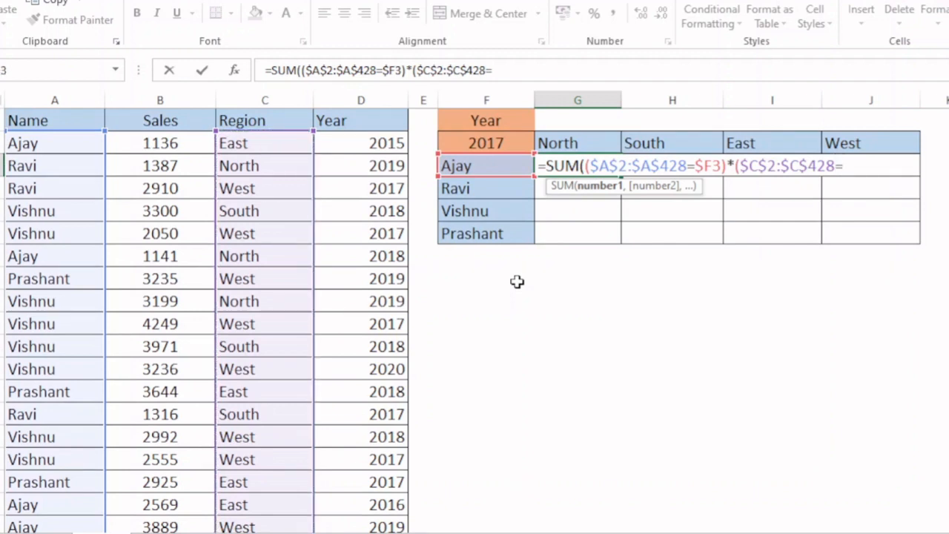
left_click(568, 143)
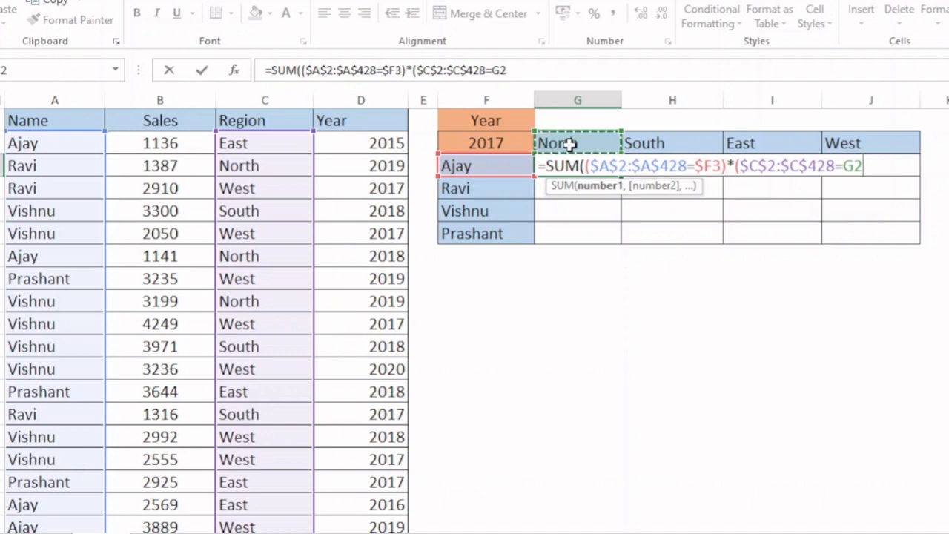
key("F4")
key("F4")
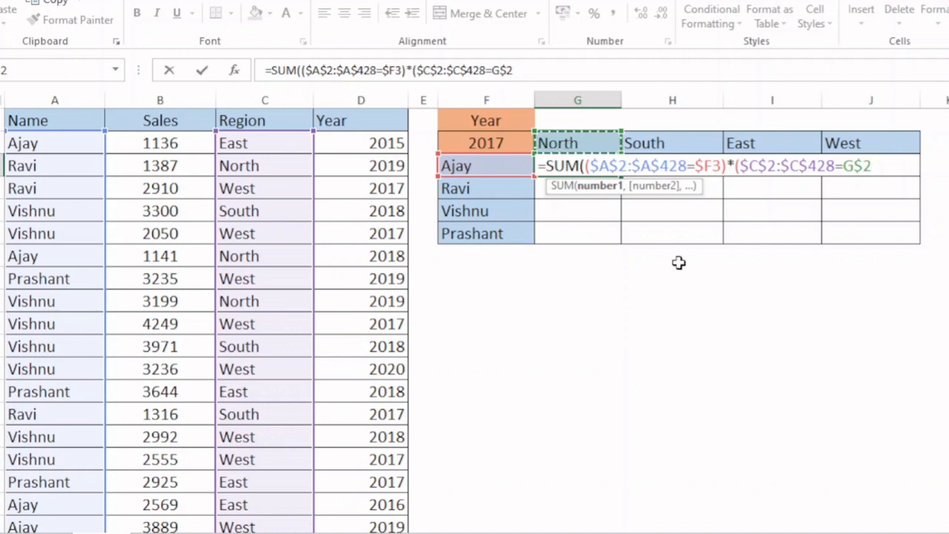
type(")")
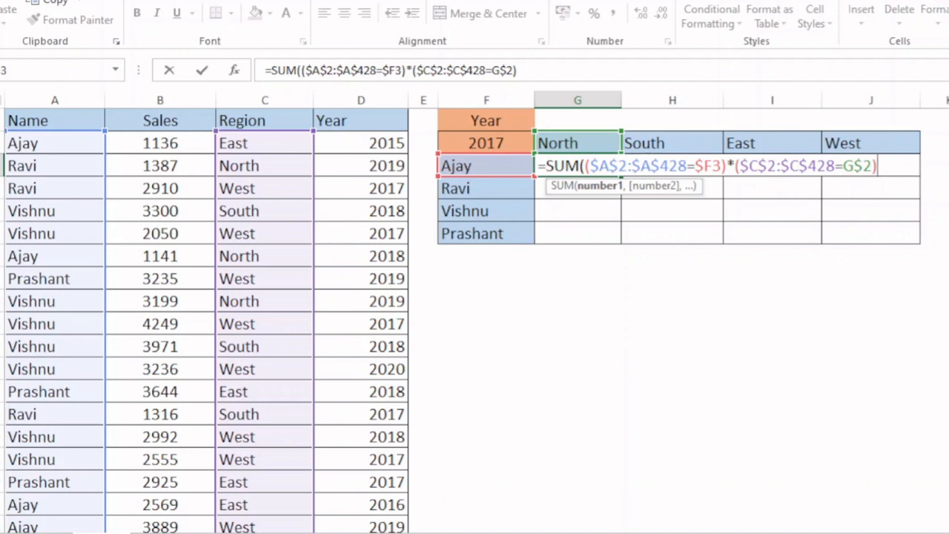
Multiply the G3 formula by a year condition, ($D$2:$D$428=$F$2), with both references fully absolute.
type("*(")
left_click(378, 143)
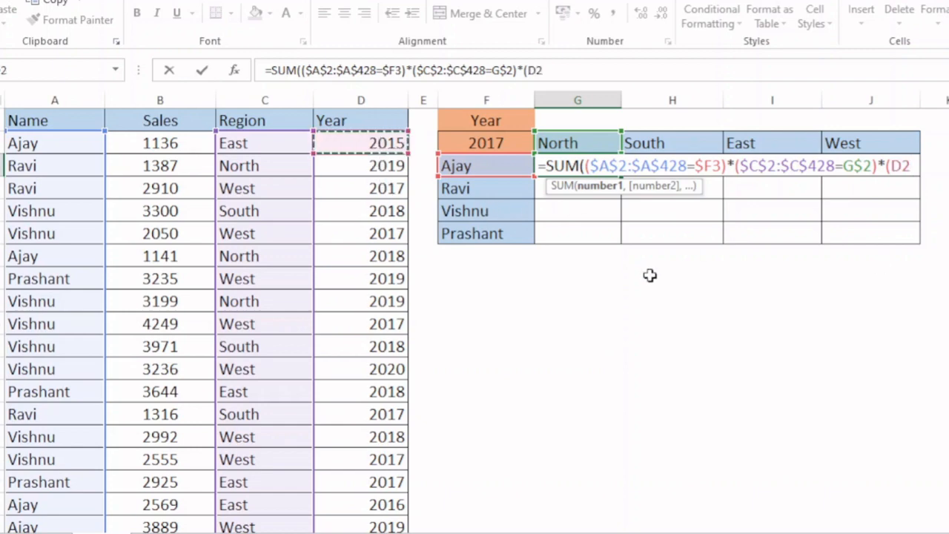
key("ctrl+shift+Down")
key("F4")
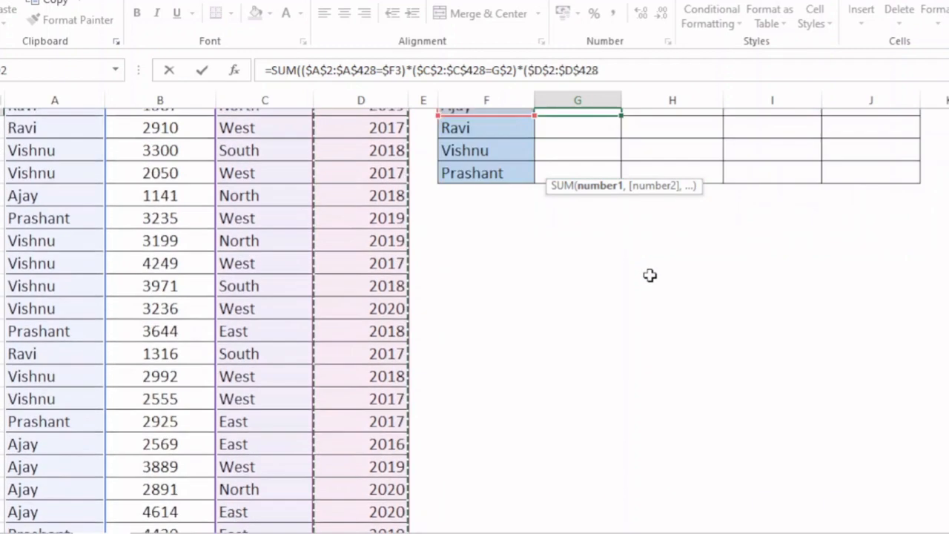
type("=")
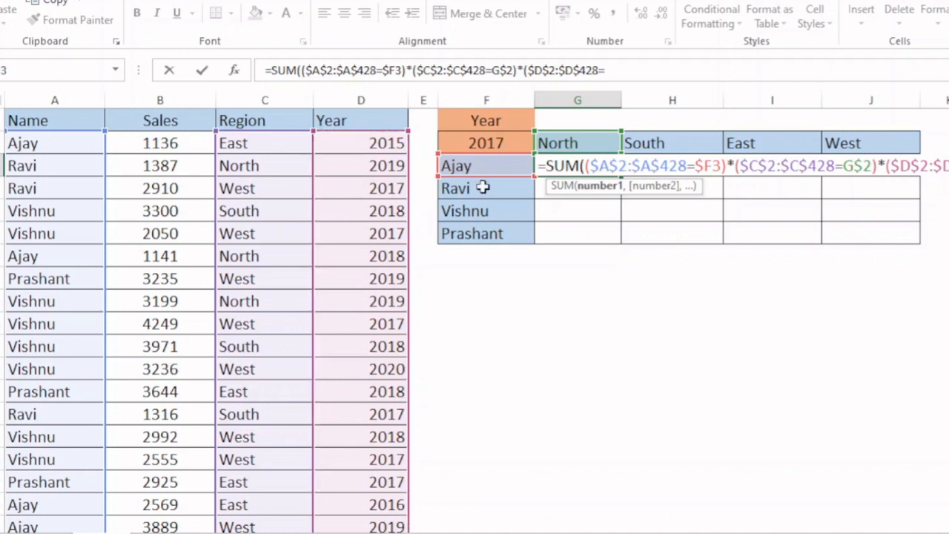
left_click(519, 143)
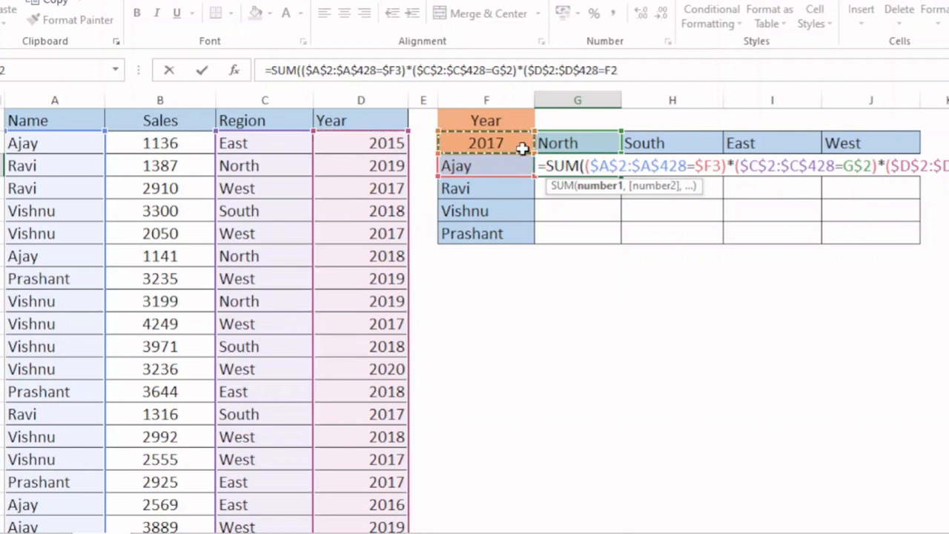
key("F4")
type(")*")
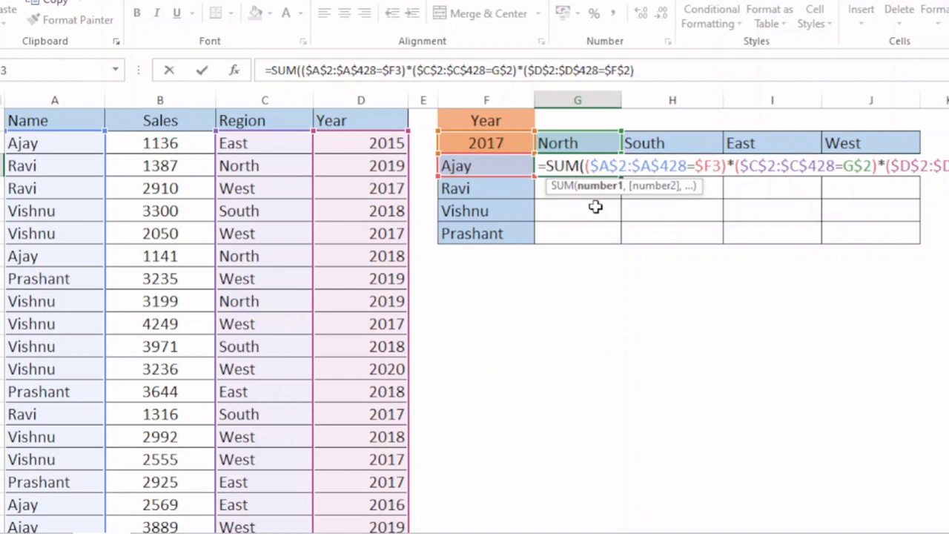
Multiply the three conditions by the absolute sales range $B$2:$B$428 and enter the SUM formula in G3.
left_click(162, 146)
key("ctrl+shift+Down")
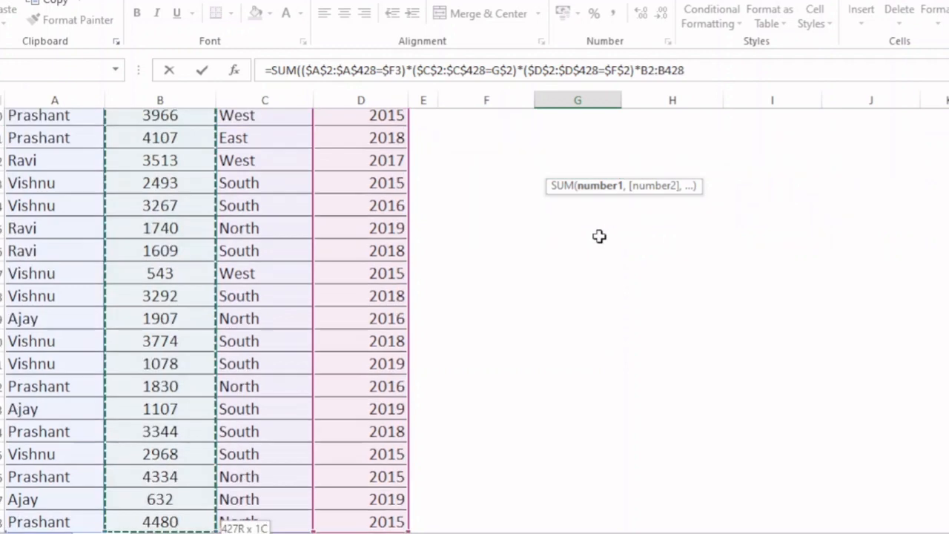
key("F4")
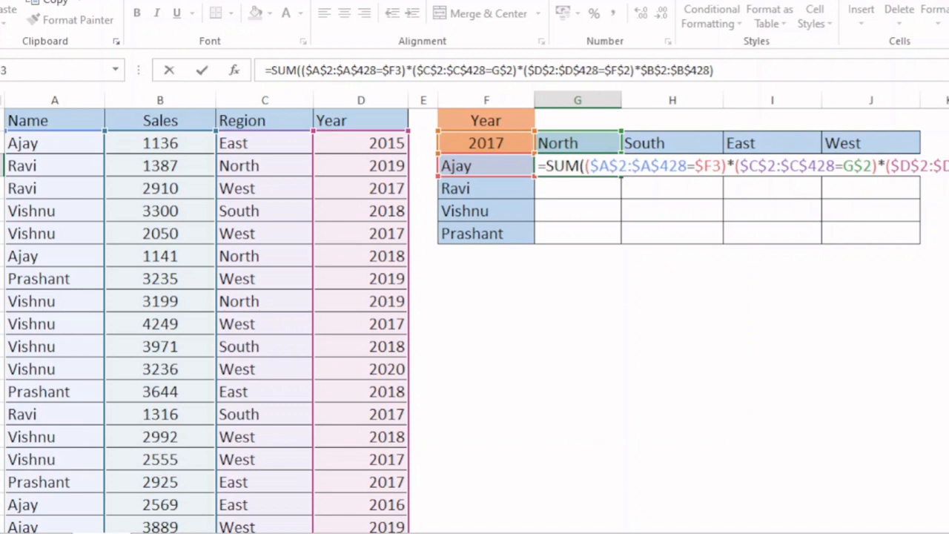
key("Return")
Re-enter the G3 formula as an array formula and fill it across the summary table through J6.
left_click(604, 165)
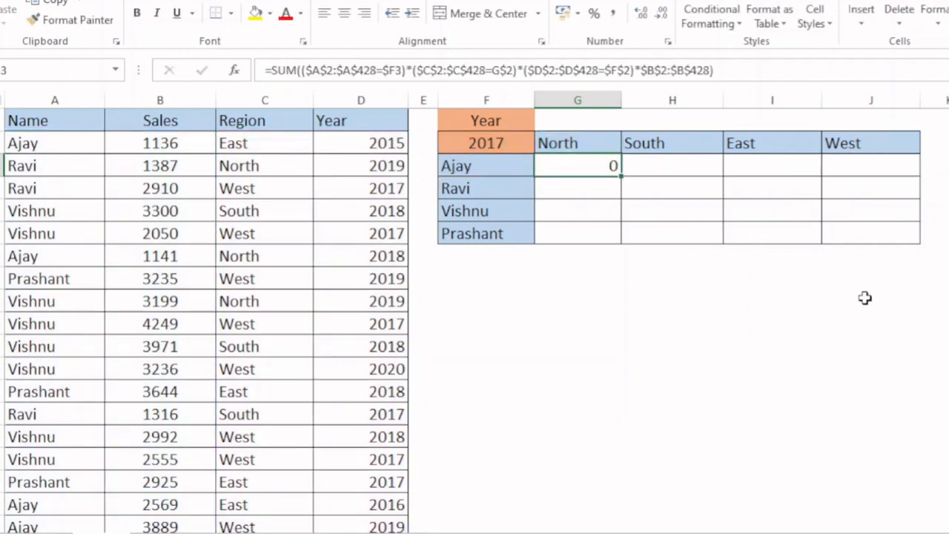
key("F2")
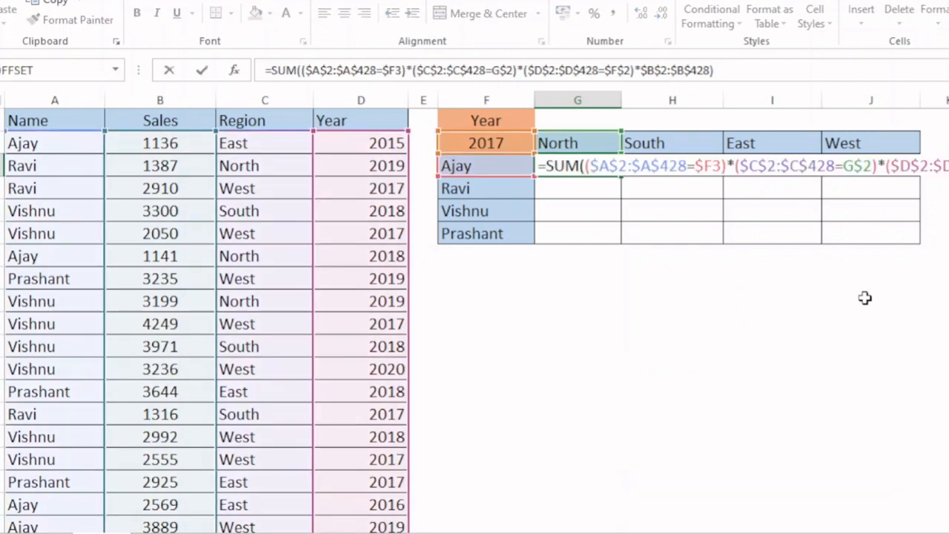
key("ctrl+shift+Return")
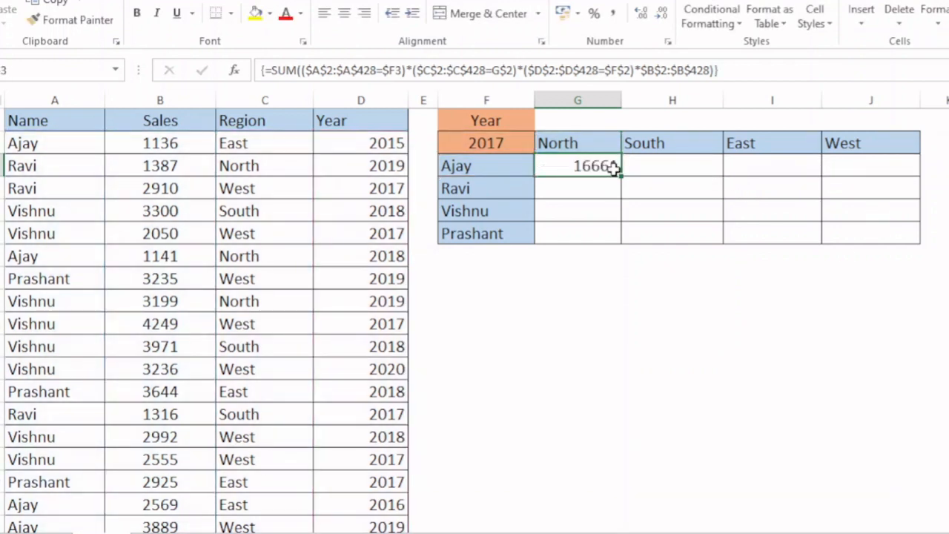
mouse_move(620, 177)
left_mouse_down()
mouse_move(629, 246)
mouse_move(853, 248)
mouse_move(881, 271)
left_mouse_up()
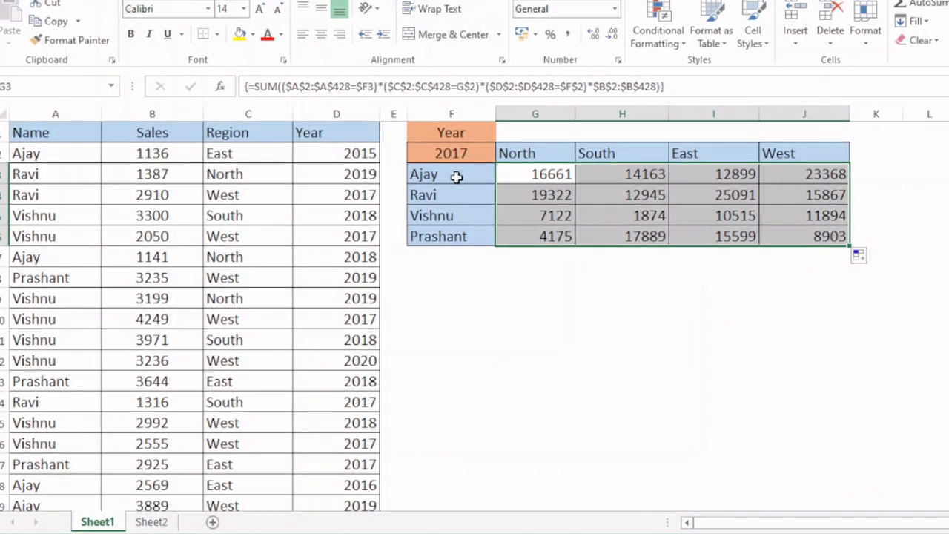
left_click(478, 166)
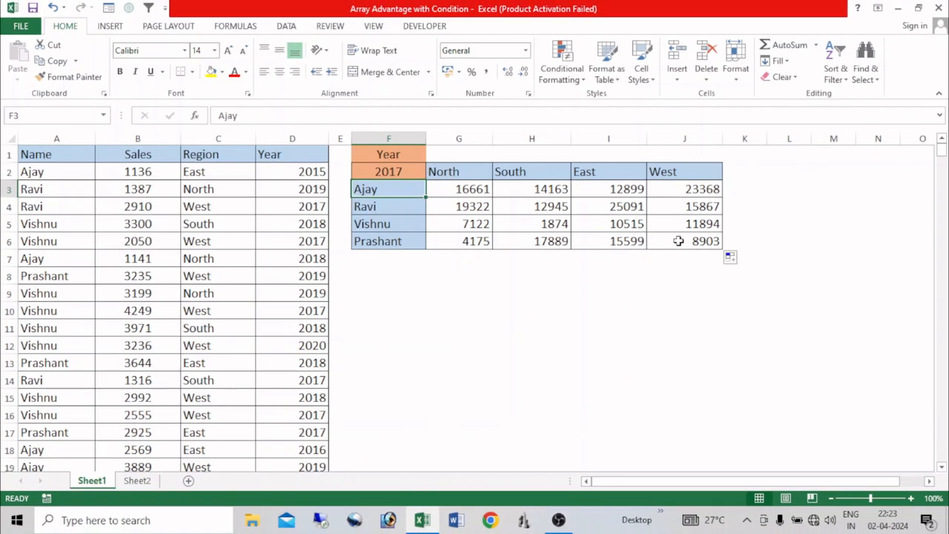
Evaluate the full SUM argument in J6 to inspect its array of values, restoring the expression and keeping it an array formula.
left_click(747, 236)
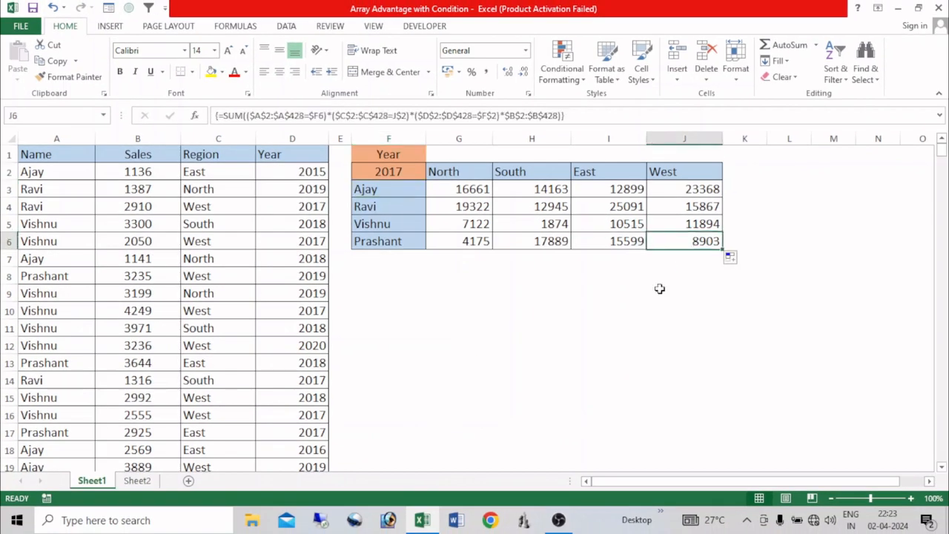
key("F2")
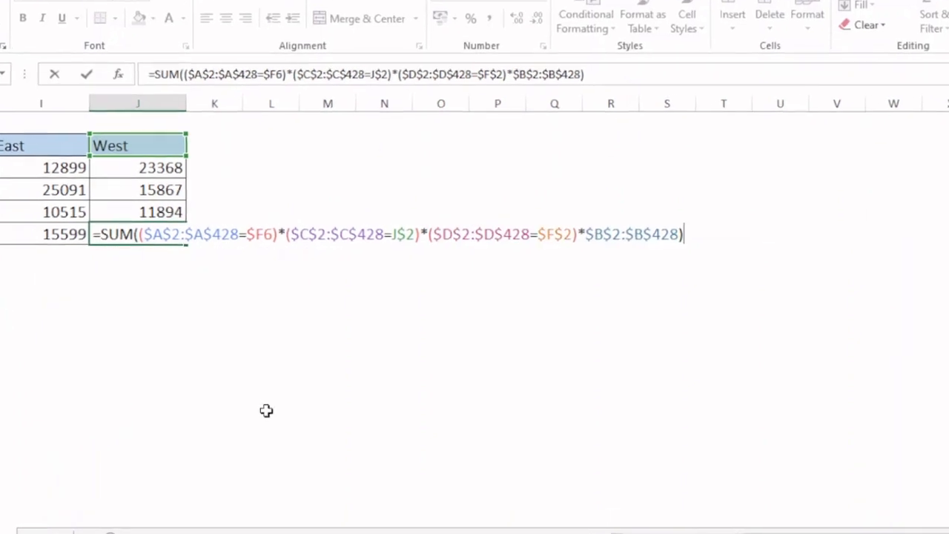
left_click_drag(135, 234, 728, 239)
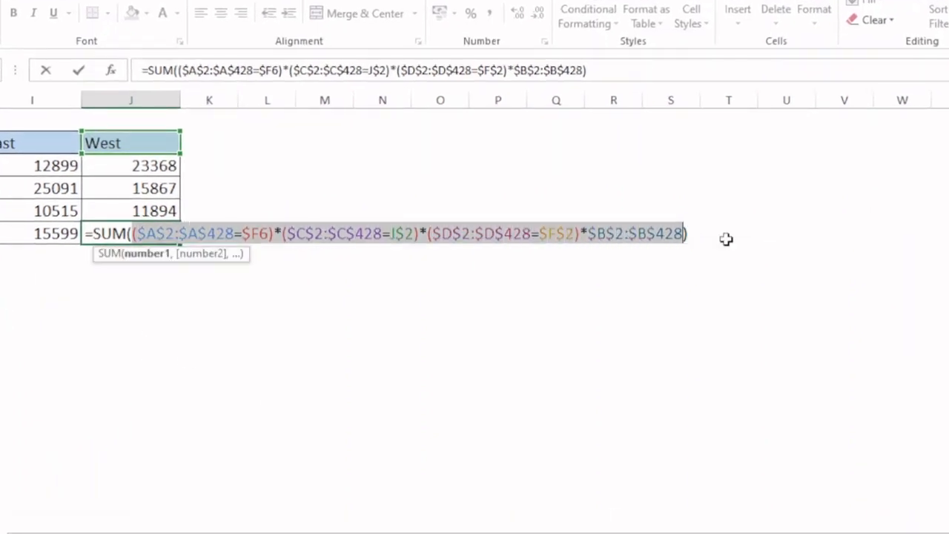
key("F9")
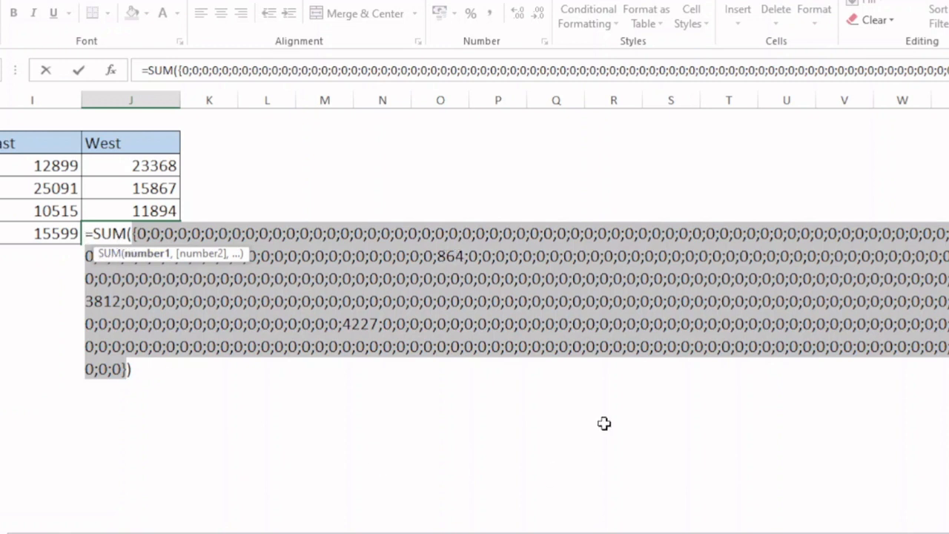
key("ctrl+z")
key("ctrl+z")
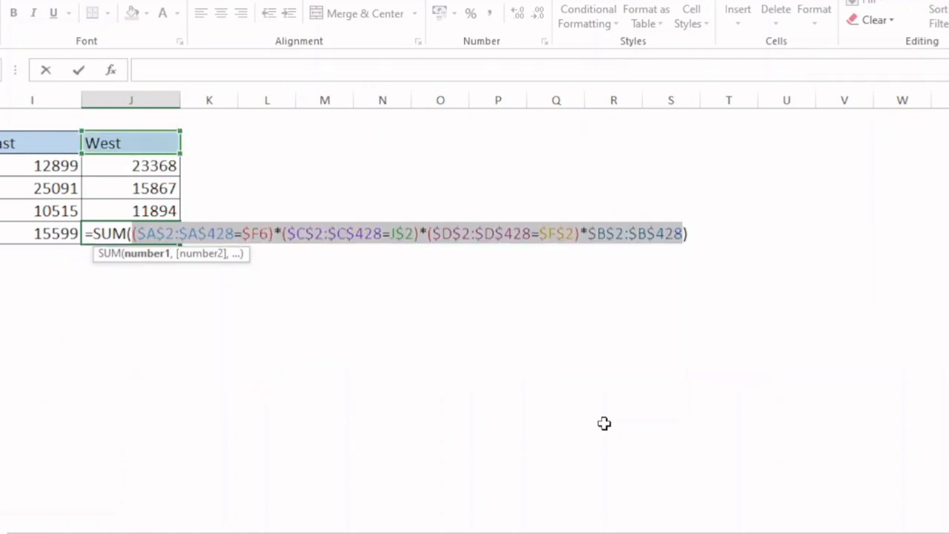
key("ctrl+shift+Return")
left_click_drag(864, 533, 786, 533)
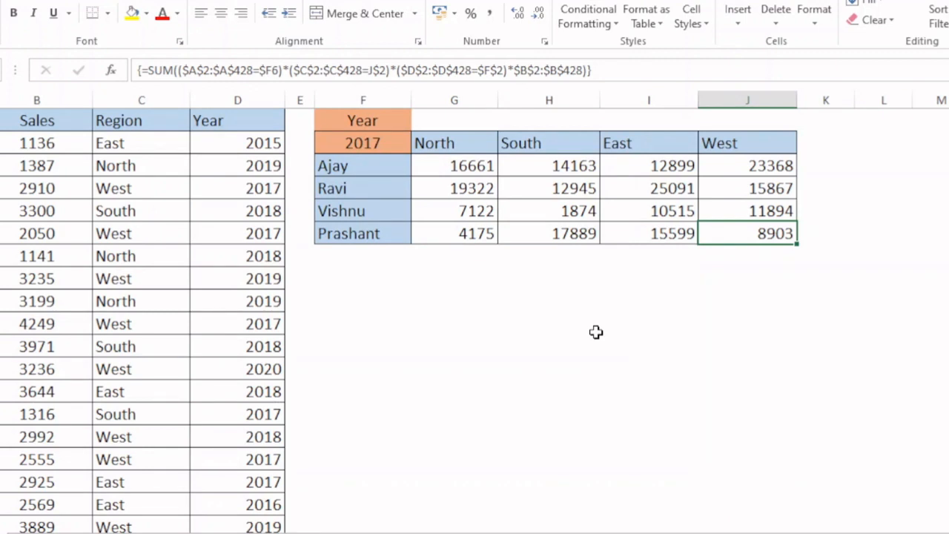
Review the G3 formula and its highlighted source ranges, keeping it as an array formula.
left_click(467, 167)
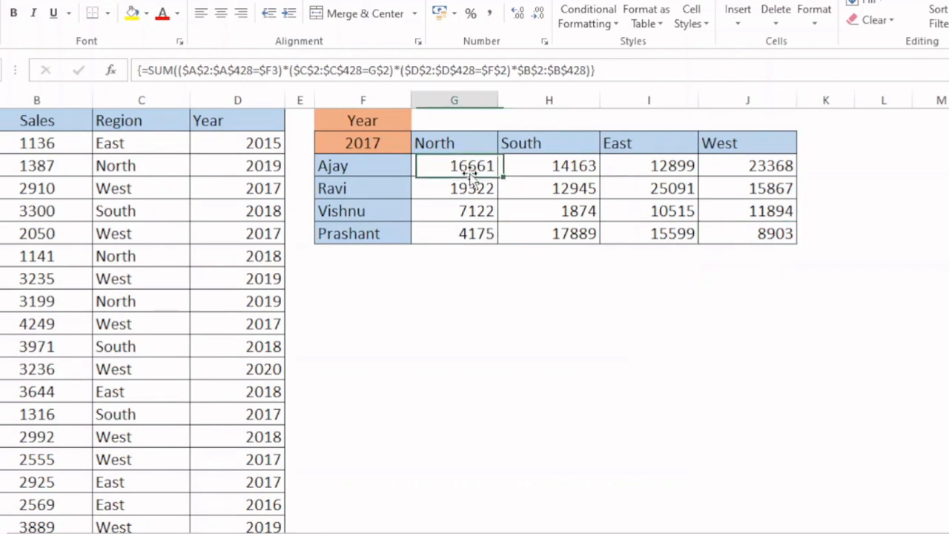
key("F2")
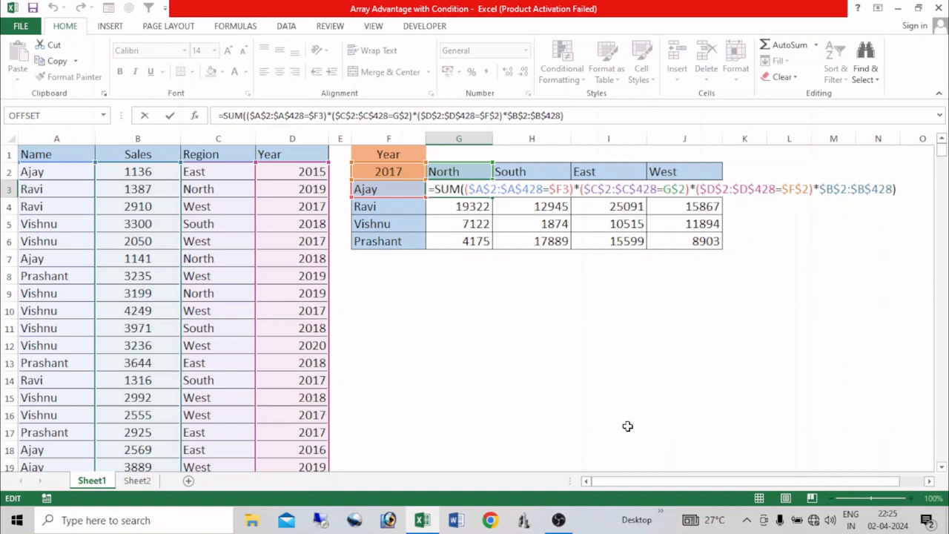
key("ctrl+shift+Return")
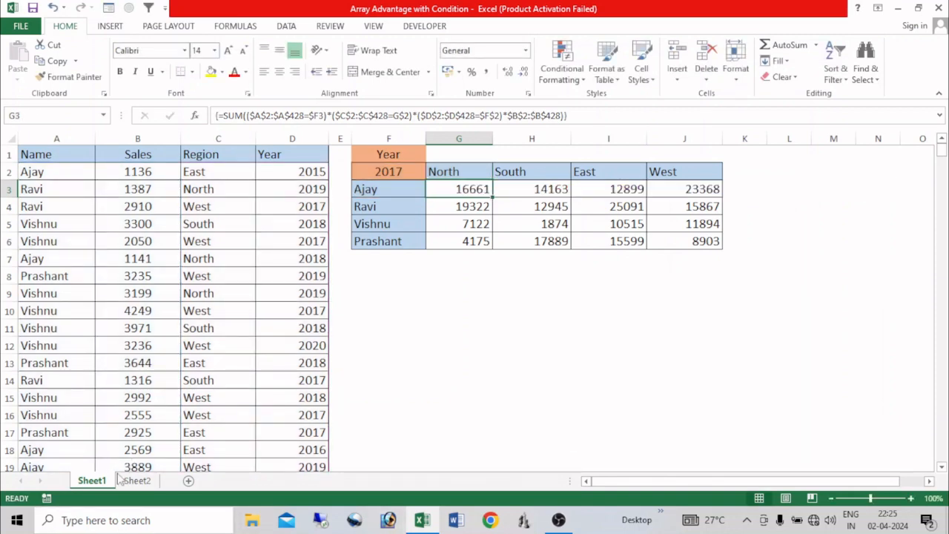
On Sheet2, enter =ROW() as a single array formula across the vertical range F4:F19.
left_click(139, 482)
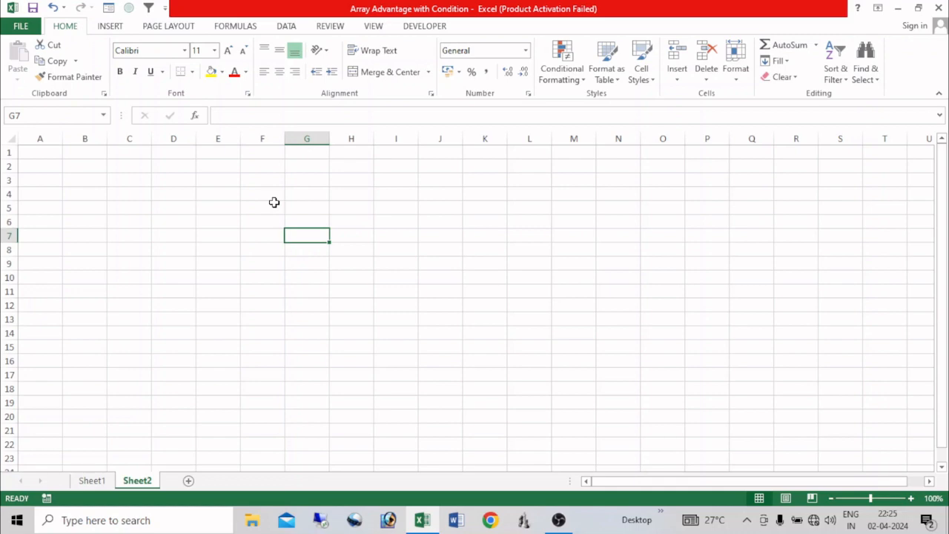
left_click_drag(272, 195, 207, 428)
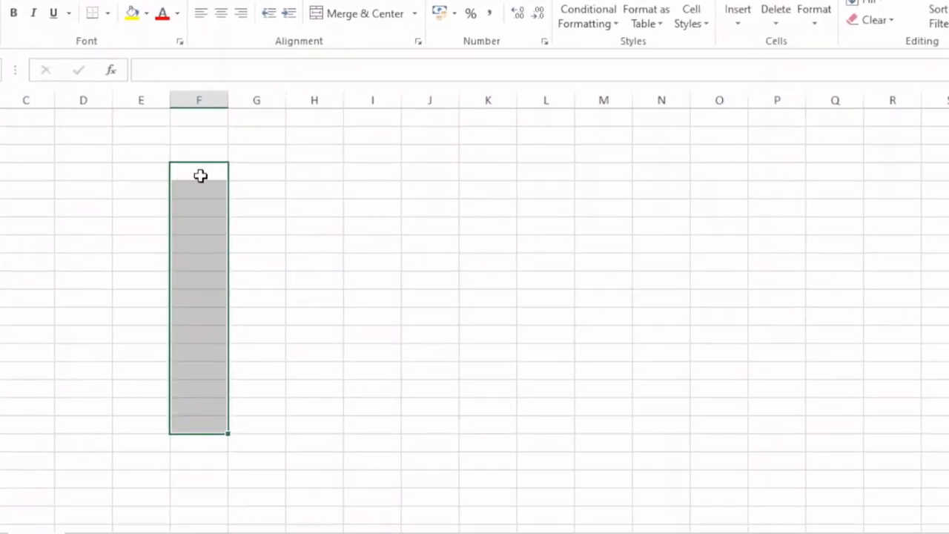
left_click_drag(200, 175, 218, 447)
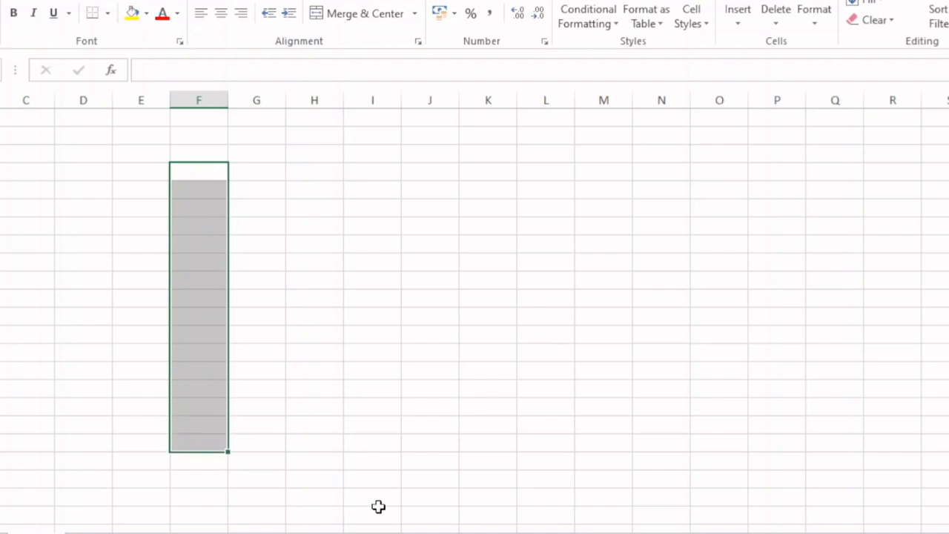
type("=row")
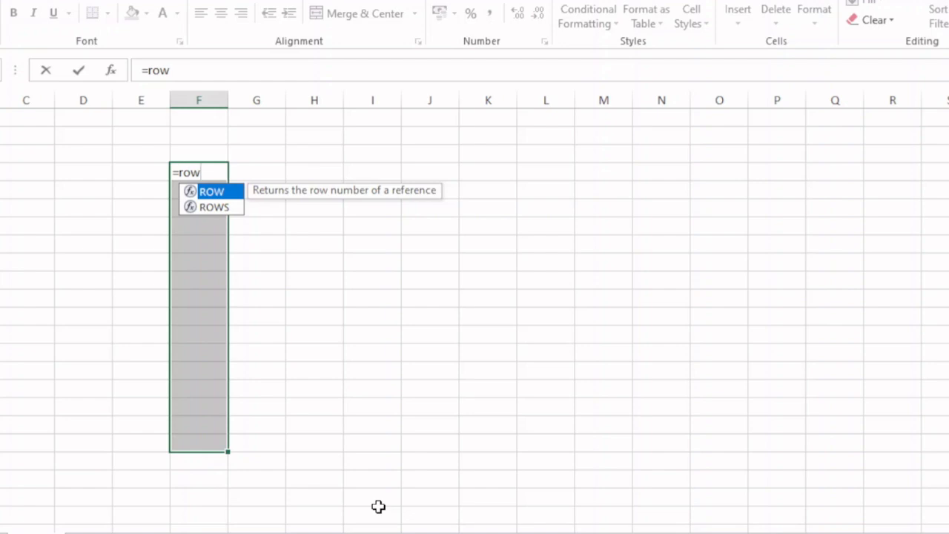
type("()")
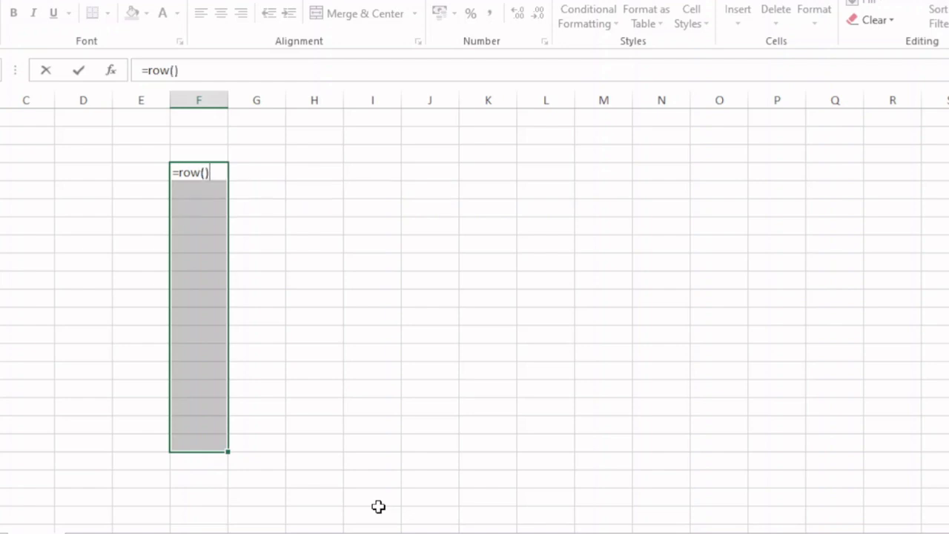
key("ctrl+shift+Return")
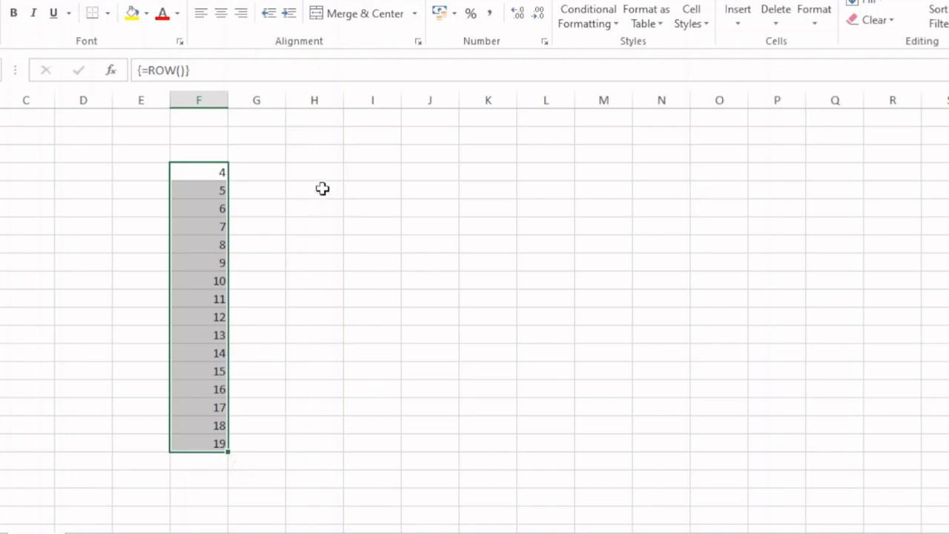
Enter =COLUMN() as a single array formula across the horizontal range H4:R4.
left_click_drag(317, 172, 869, 174)
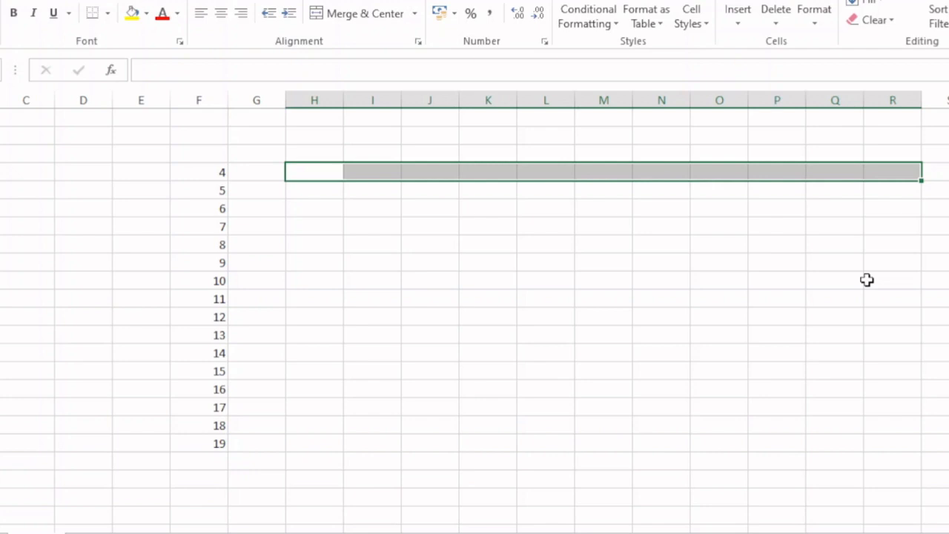
type("=column")
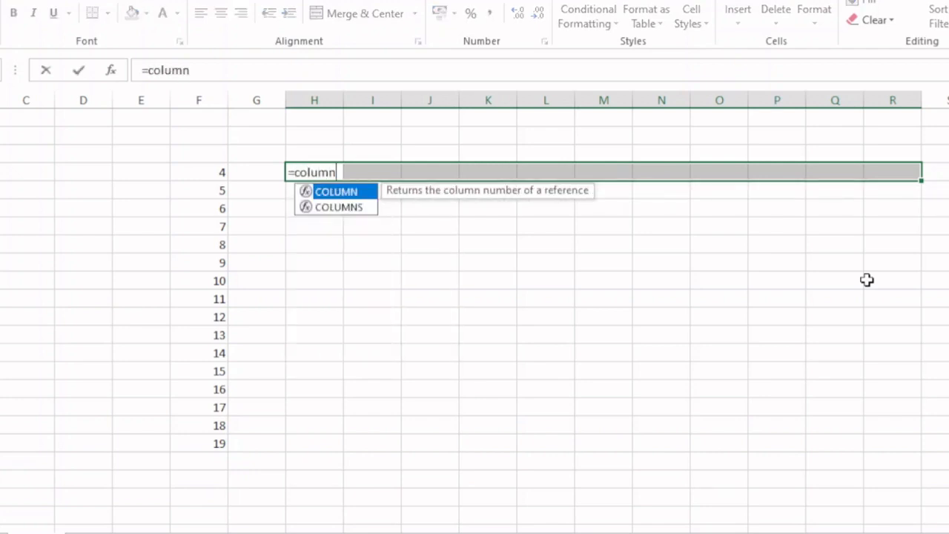
key("Tab")
type(")")
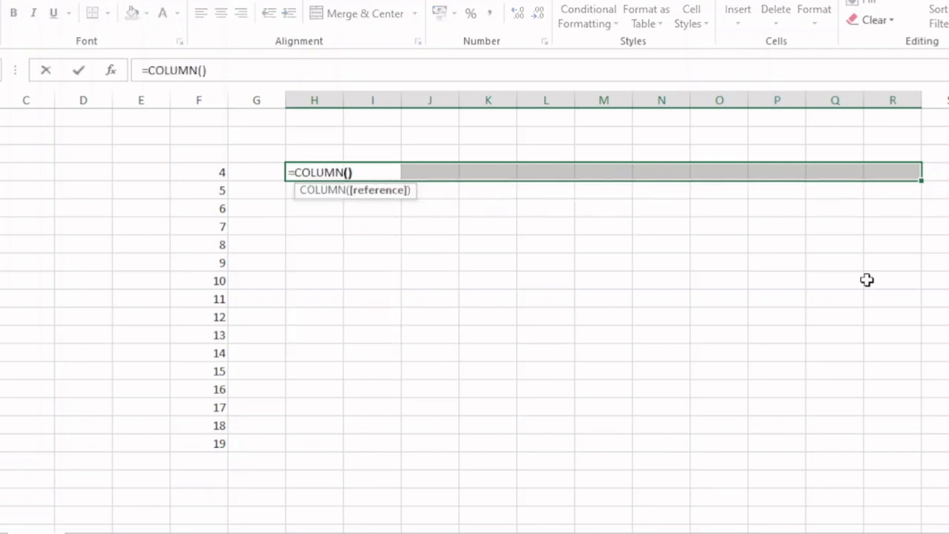
key("ctrl+shift+Return")
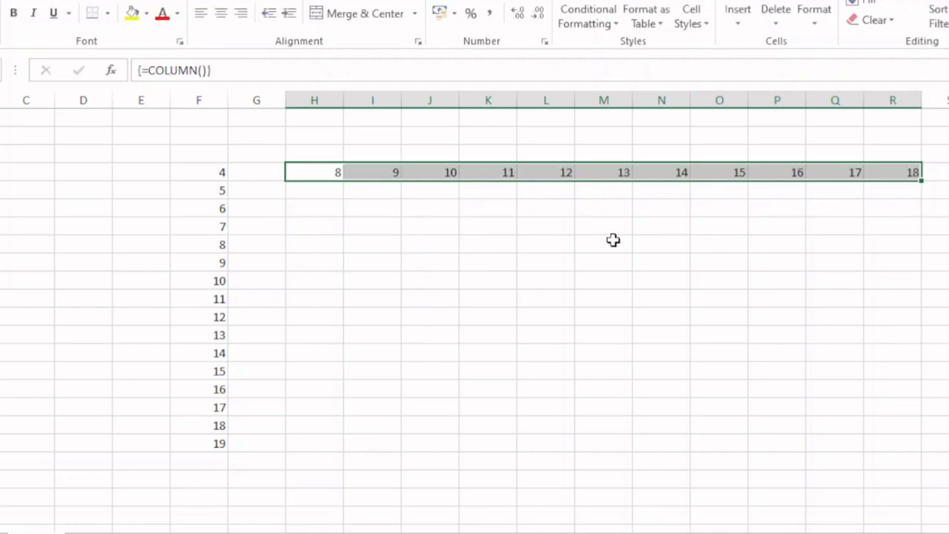